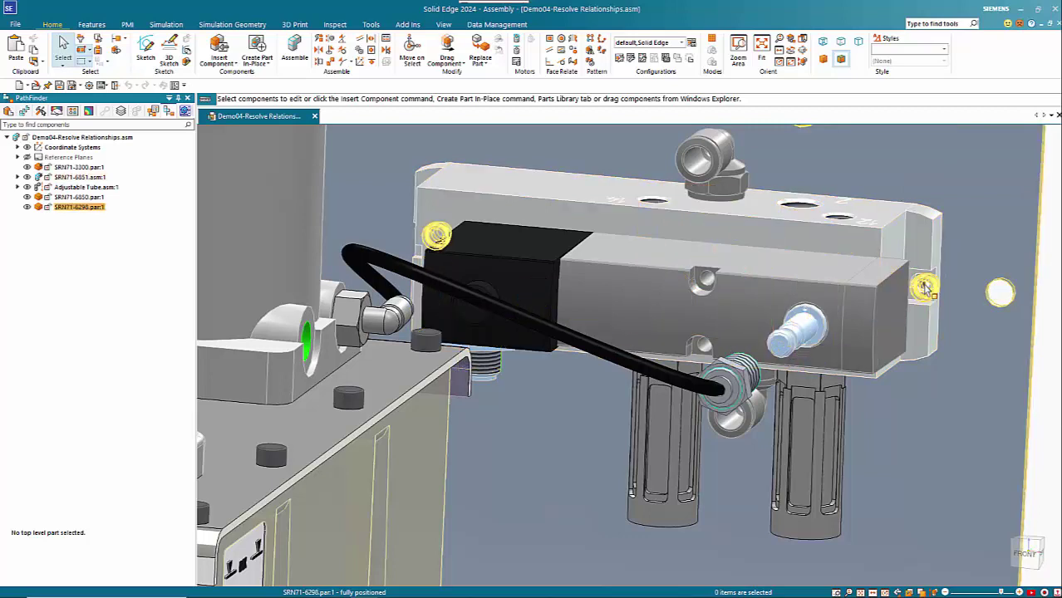
Step: Start an axis relationship between the plate hole's axis and the matching manifold axis
middle_drag(587, 277, 731, 283)
middle_drag(617, 269, 565, 264)
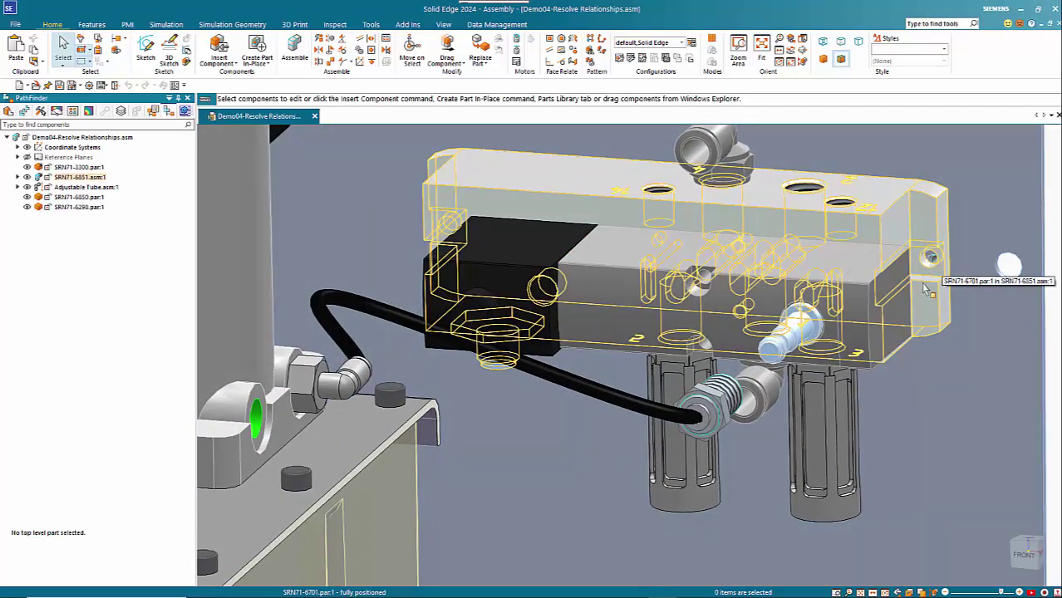
scroll(781, 179, down, 5)
middle_drag(461, 418, 484, 125)
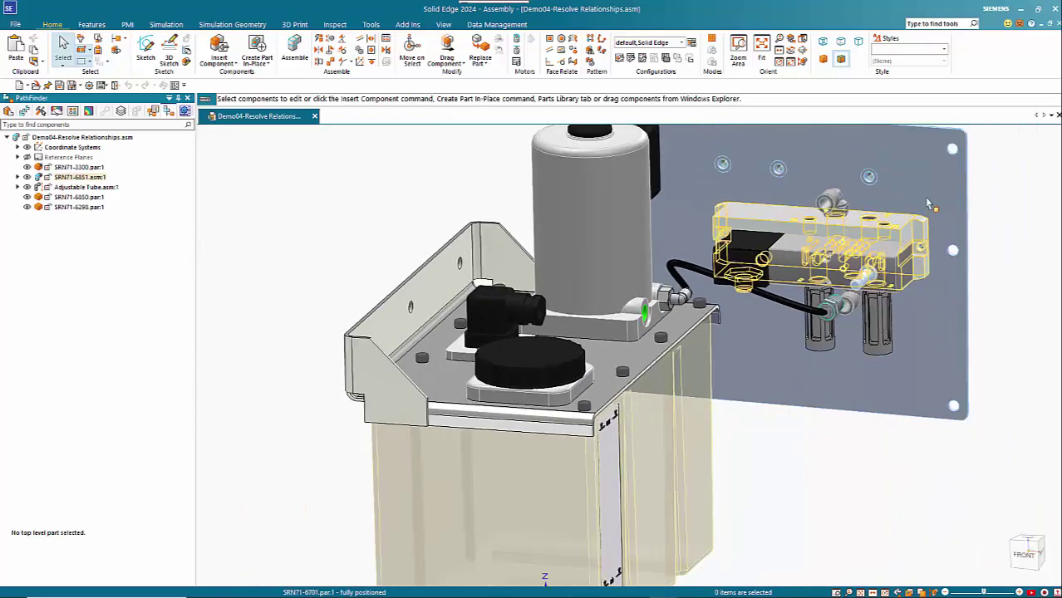
click(289, 51)
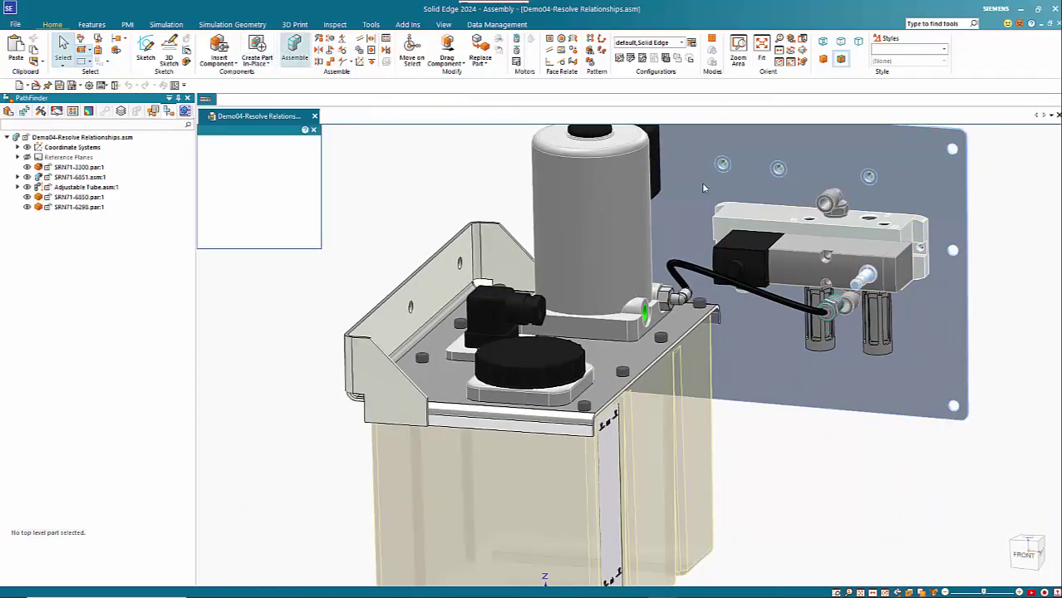
scroll(928, 244, up, 6)
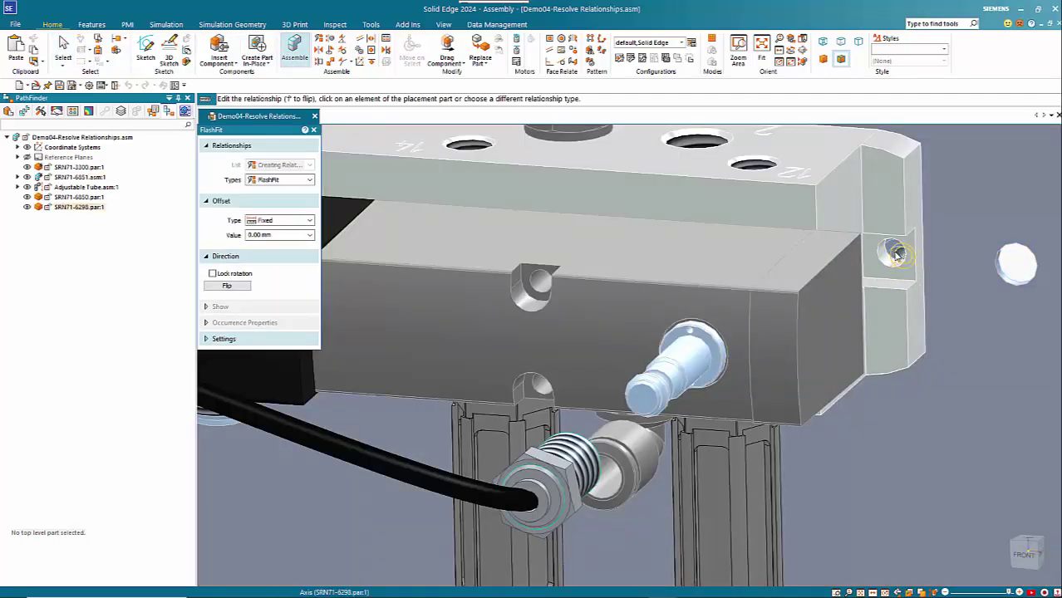
click(894, 252)
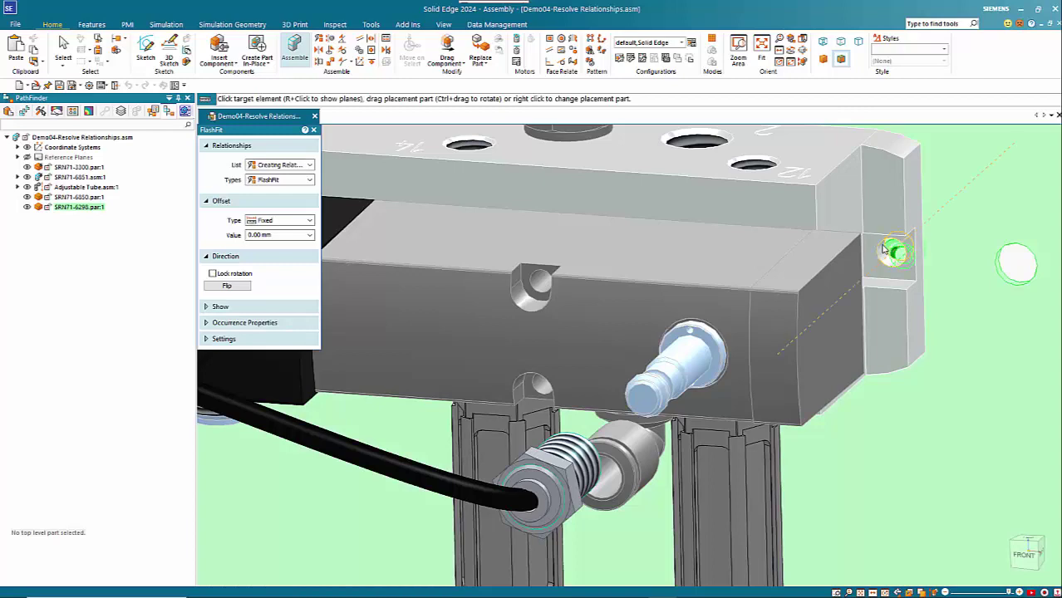
click(882, 255)
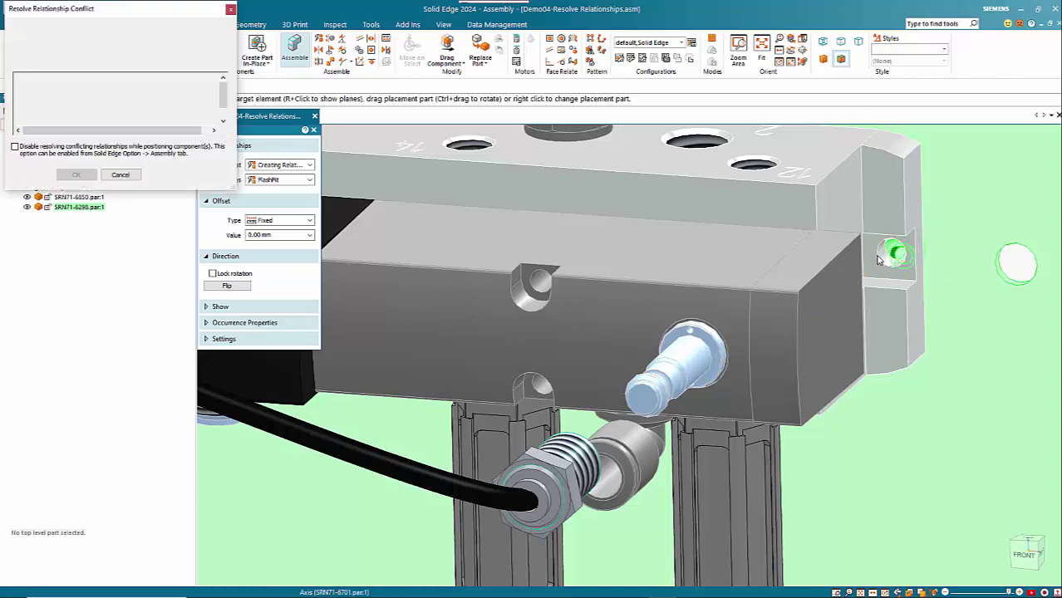
Step: Move and enlarge the Resolve Relationship Conflict dialog to show all three conflicts
drag(141, 15, 503, 160)
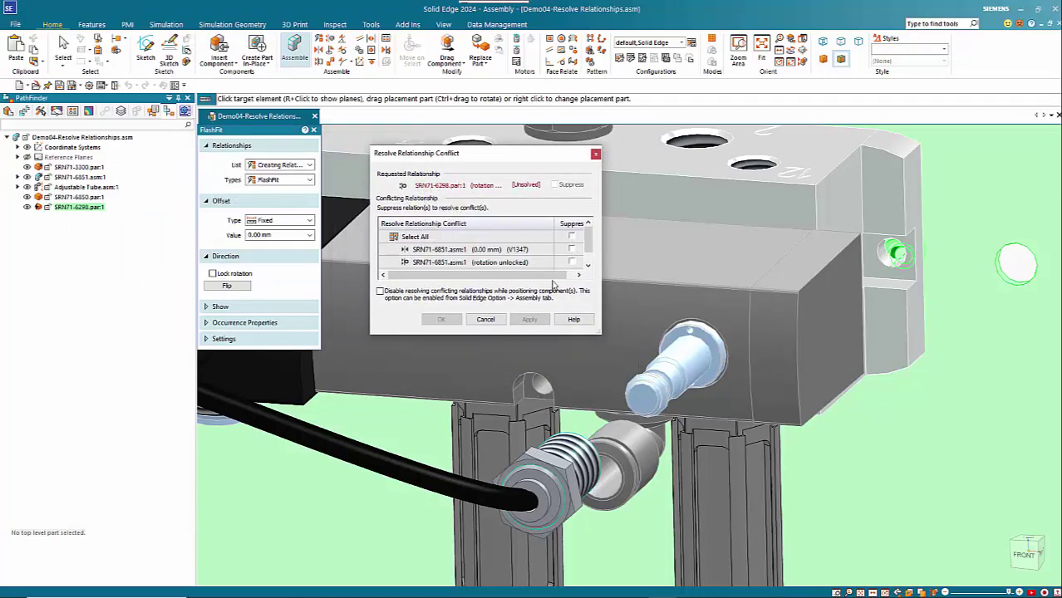
drag(597, 336, 637, 412)
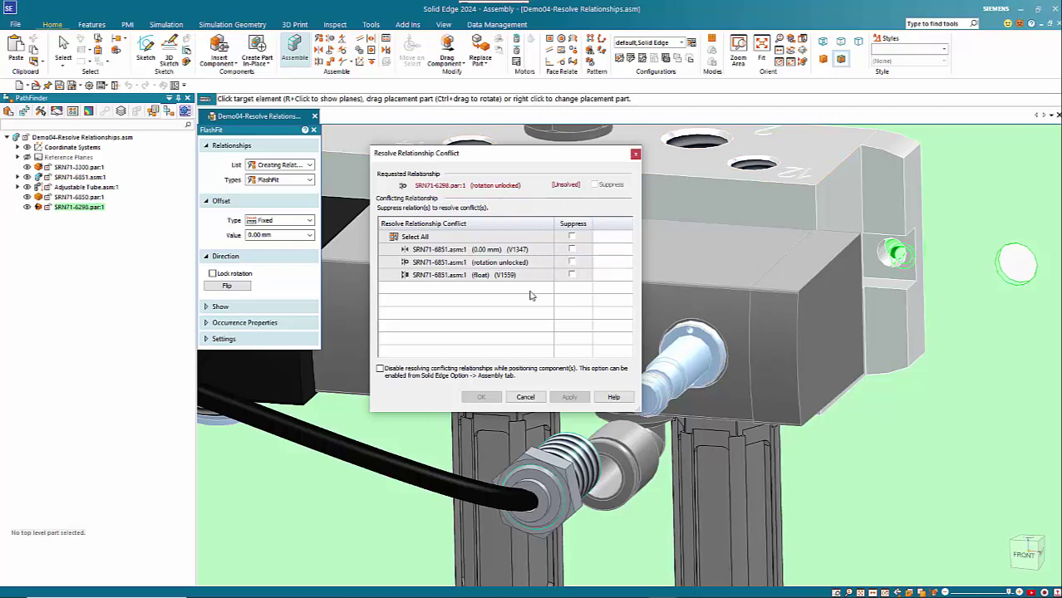
drag(523, 160, 372, 276)
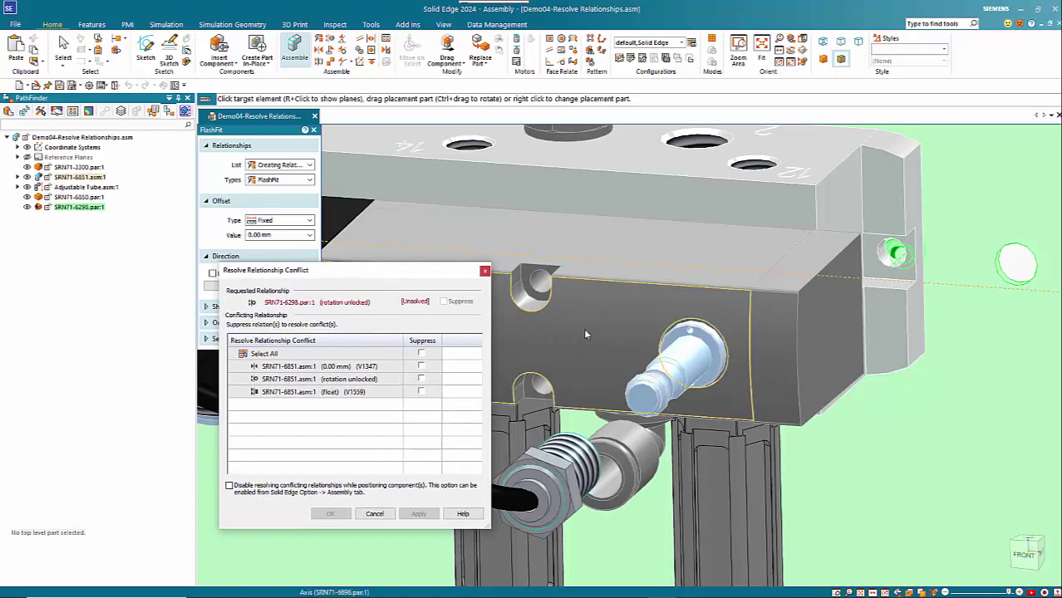
scroll(583, 328, down, 3)
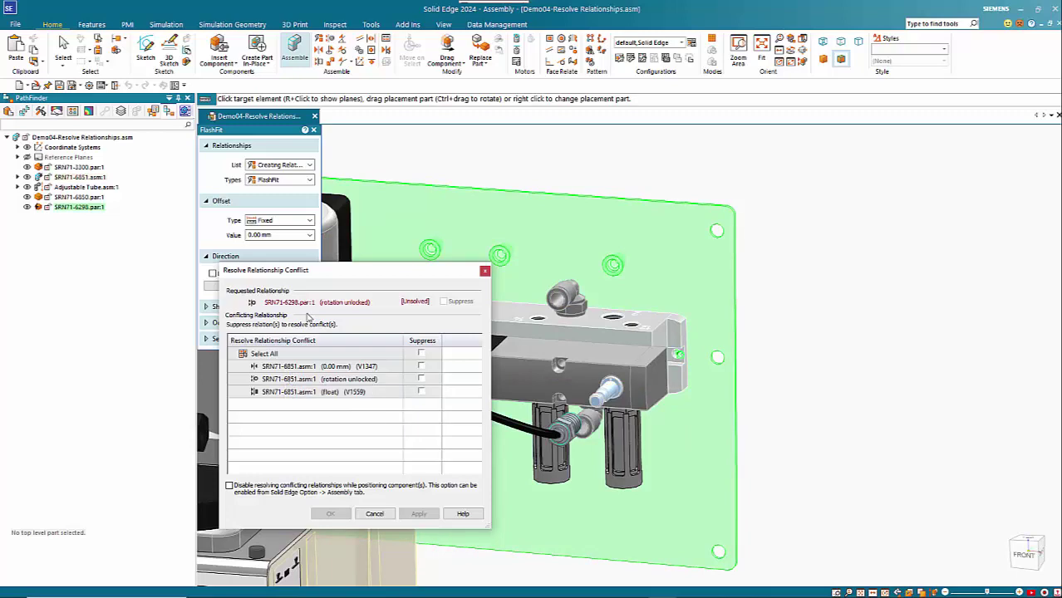
drag(333, 277, 869, 147)
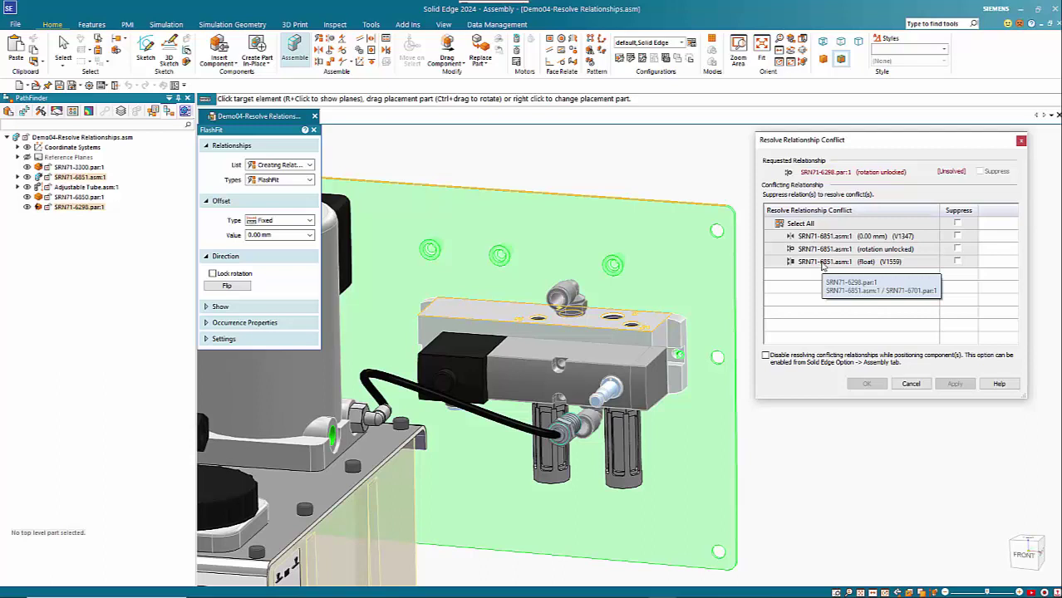
Step: Suppress the float (V1559) relationship so the axis relationship reads Solved, and close the dialog
click(958, 263)
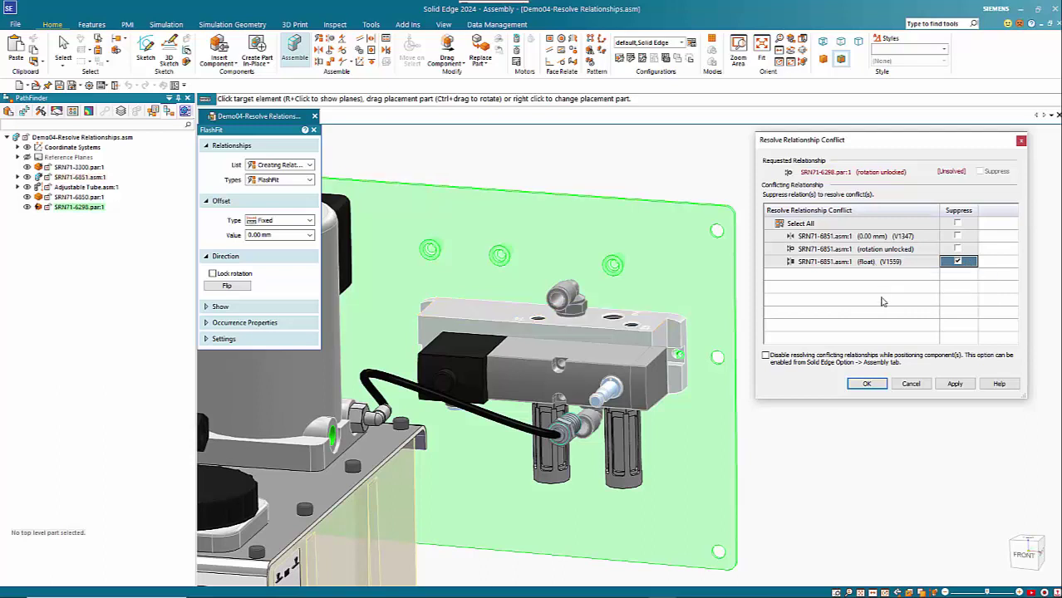
click(953, 384)
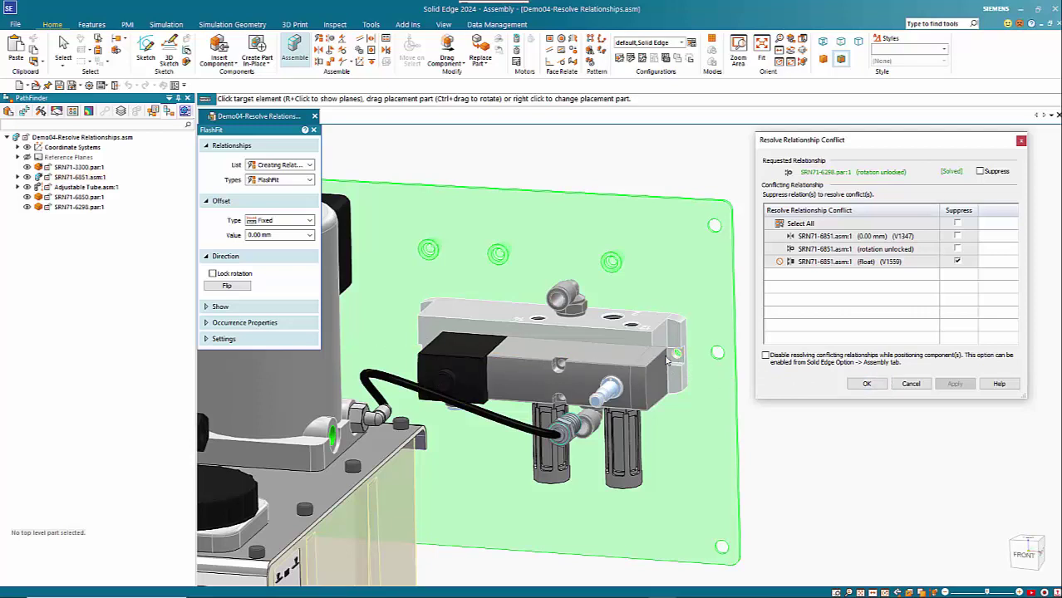
click(869, 385)
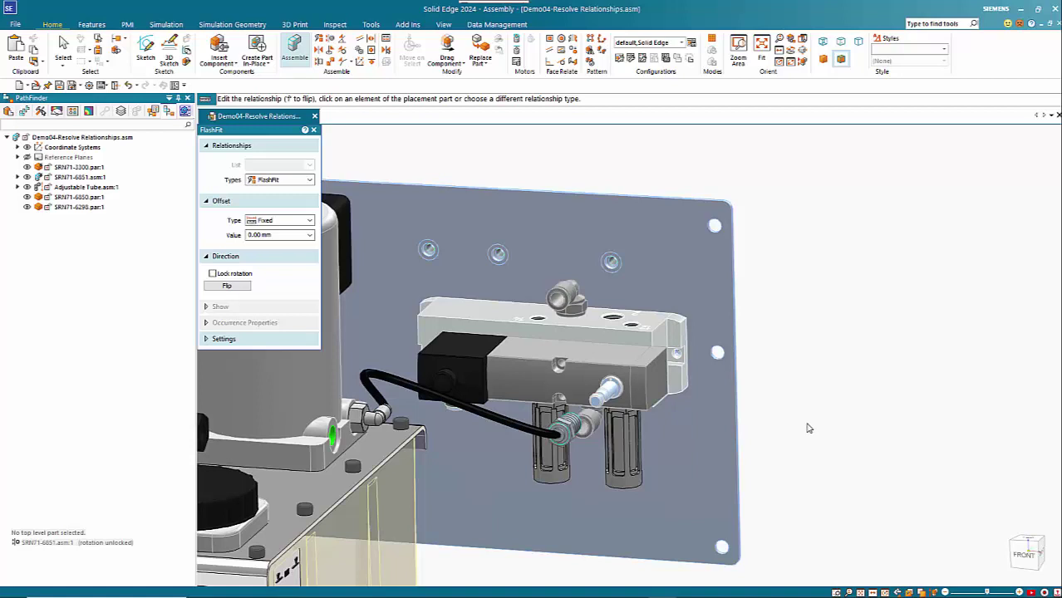
scroll(805, 428, up, 2)
scroll(806, 428, down, 2)
click(1027, 557)
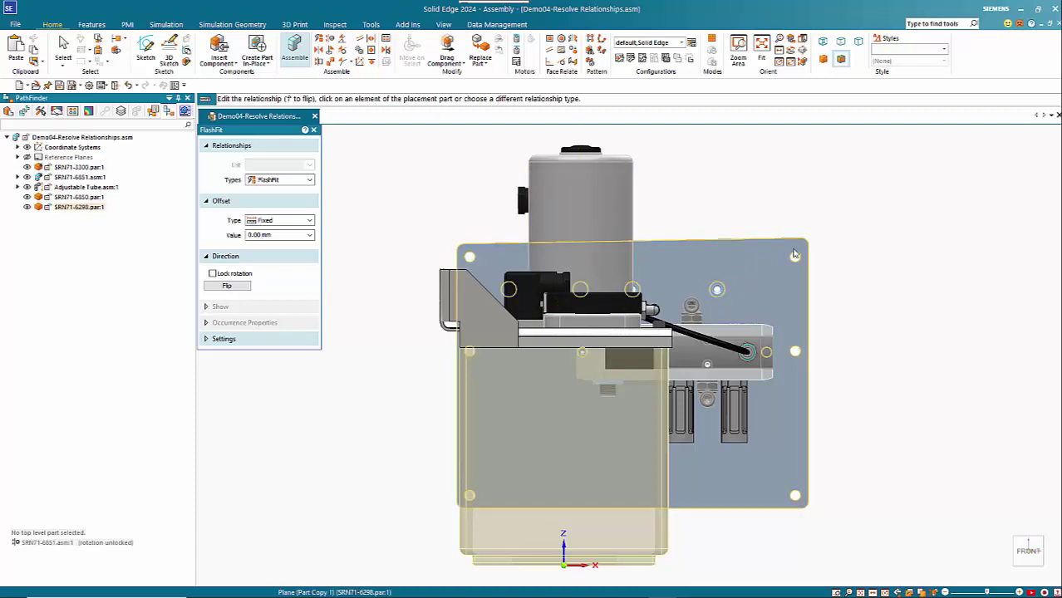
key(ctrl+i)
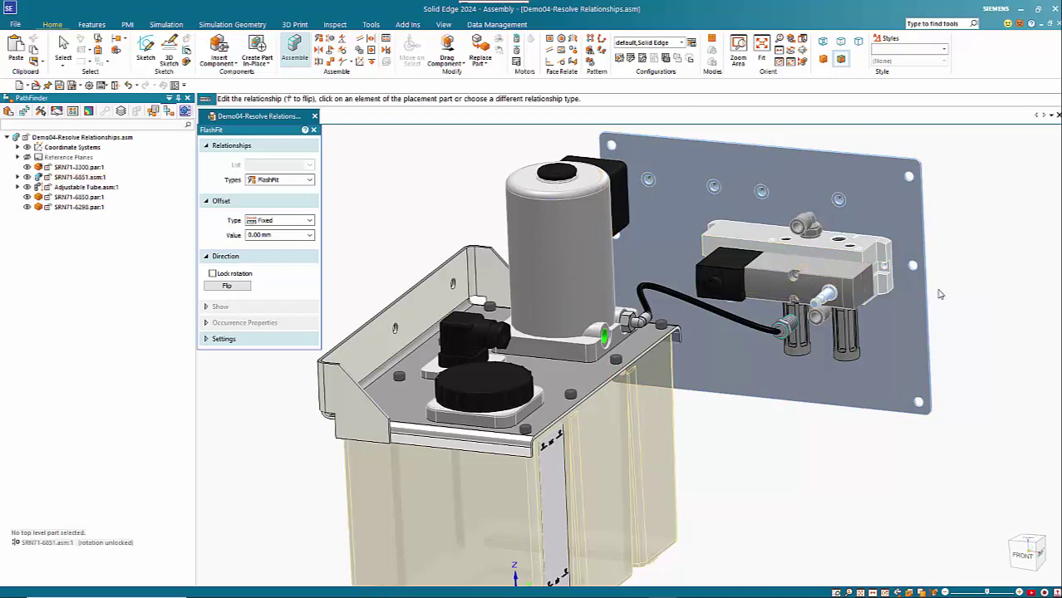
scroll(976, 254, up, 4)
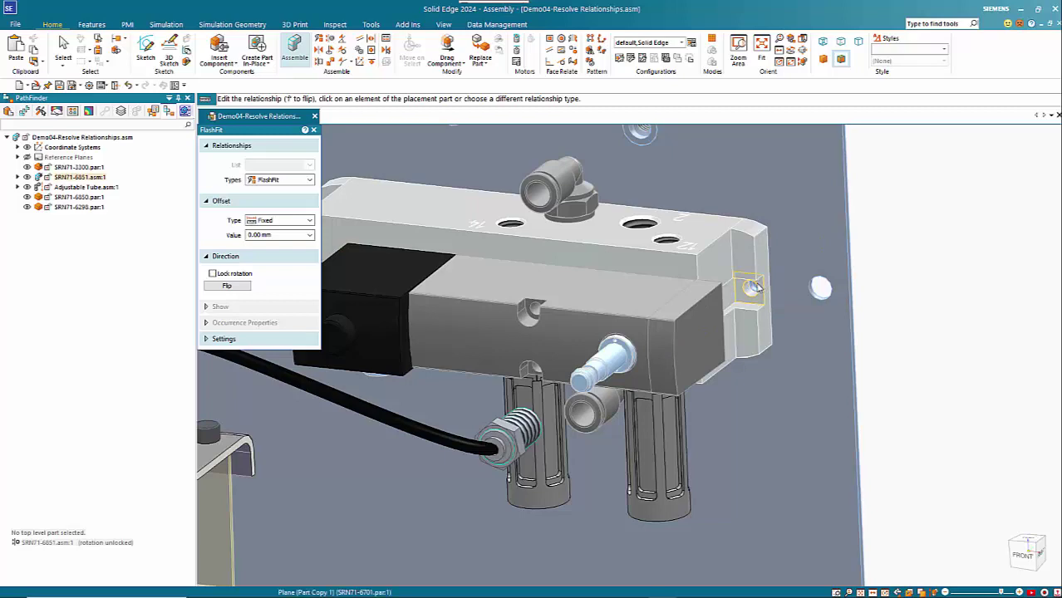
scroll(757, 283, up, 3)
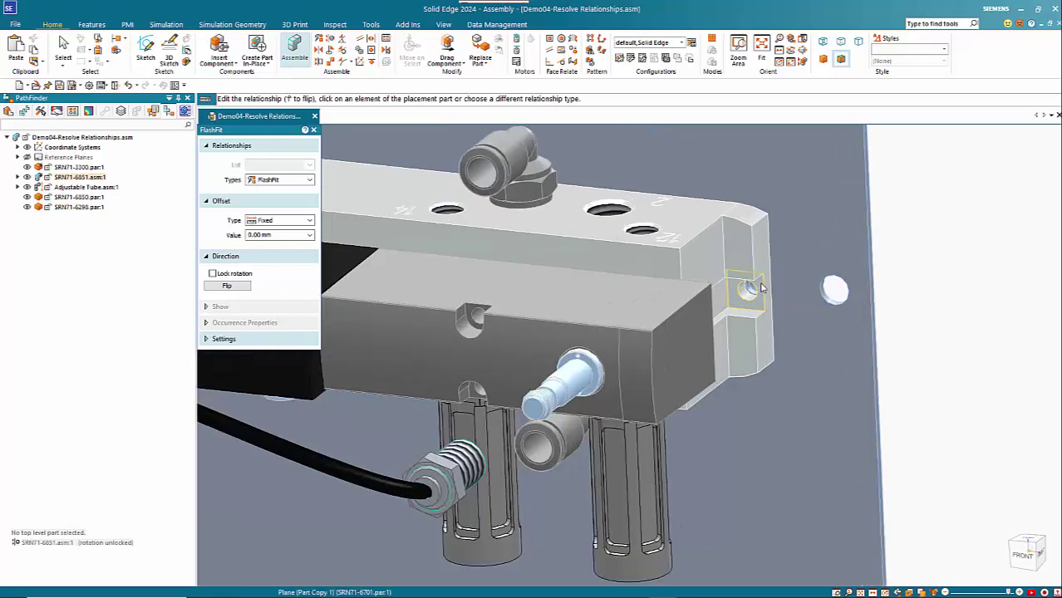
scroll(763, 283, up, 2)
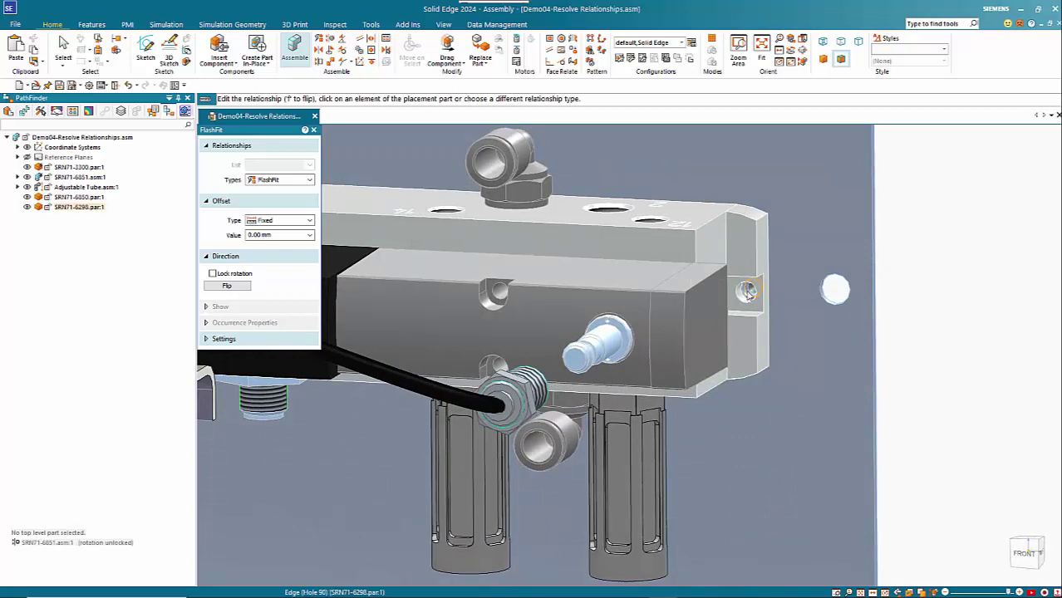
Step: Align another plate hole's axis with the manifold's end-hole axis via QuickPick
right_click(748, 291)
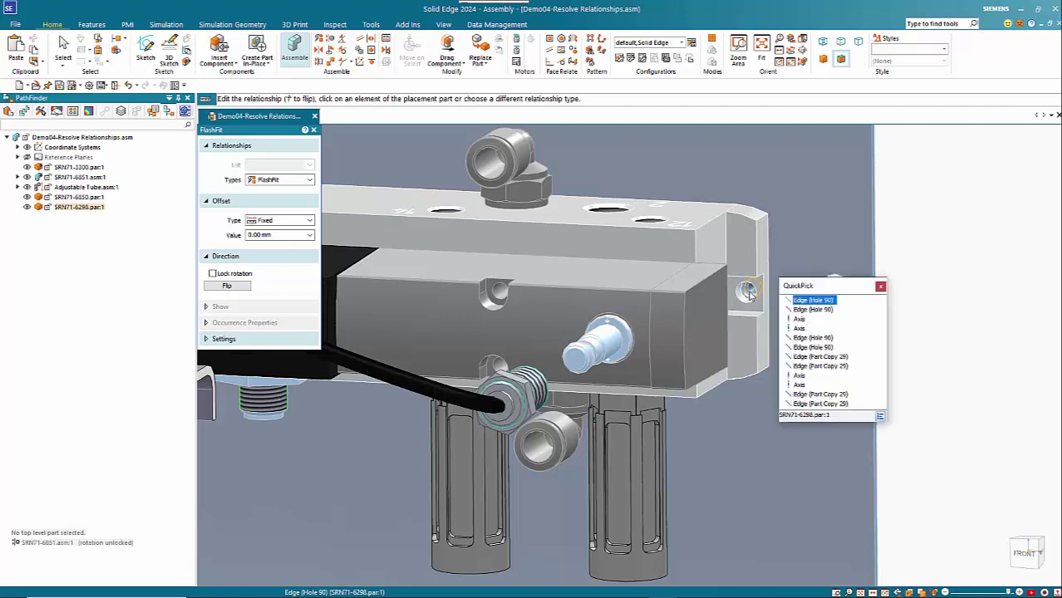
click(798, 322)
click(766, 321)
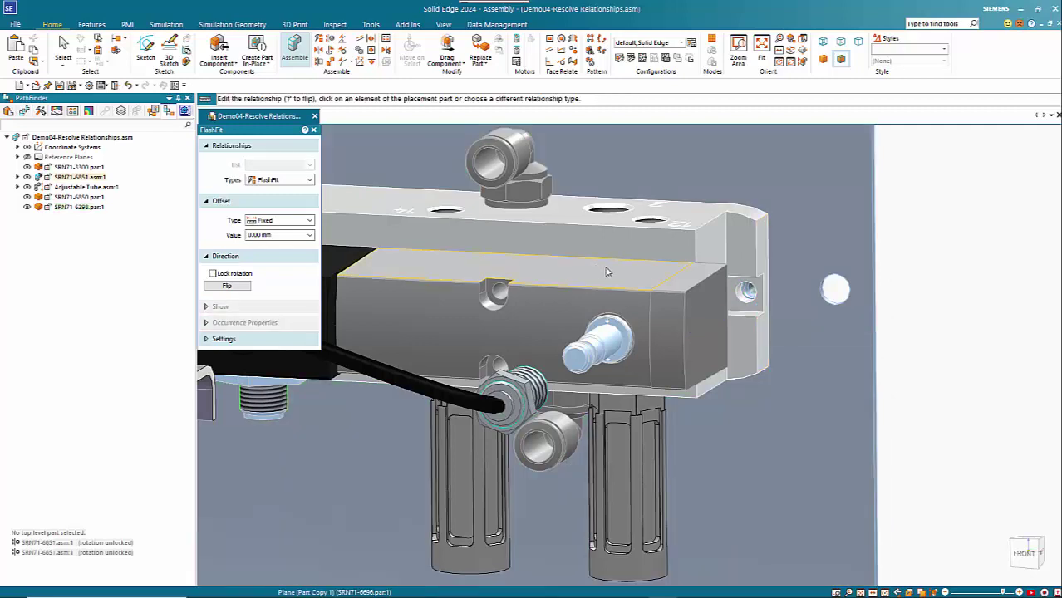
scroll(834, 339, down, 3)
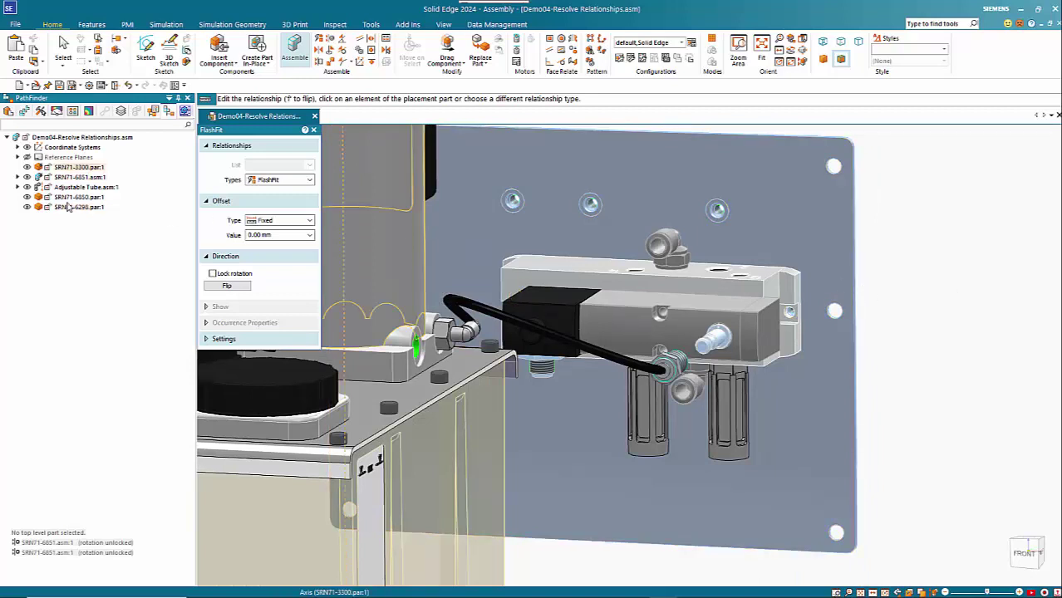
Step: End FlashFit and check that plate SRN71-6298.par:1 shows its float relationship suppressed
key(Escape)
click(818, 249)
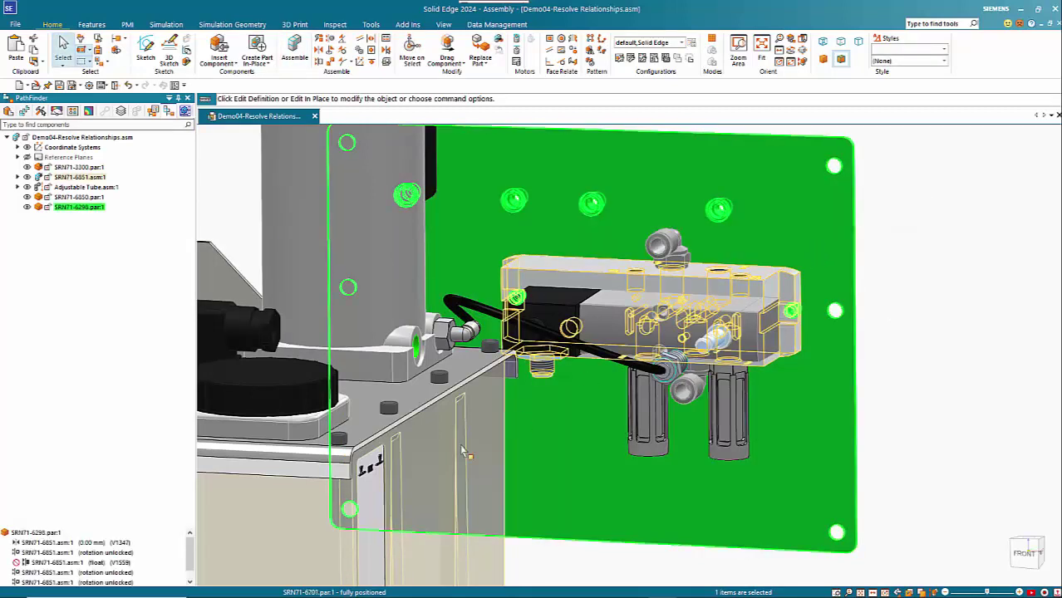
click(39, 564)
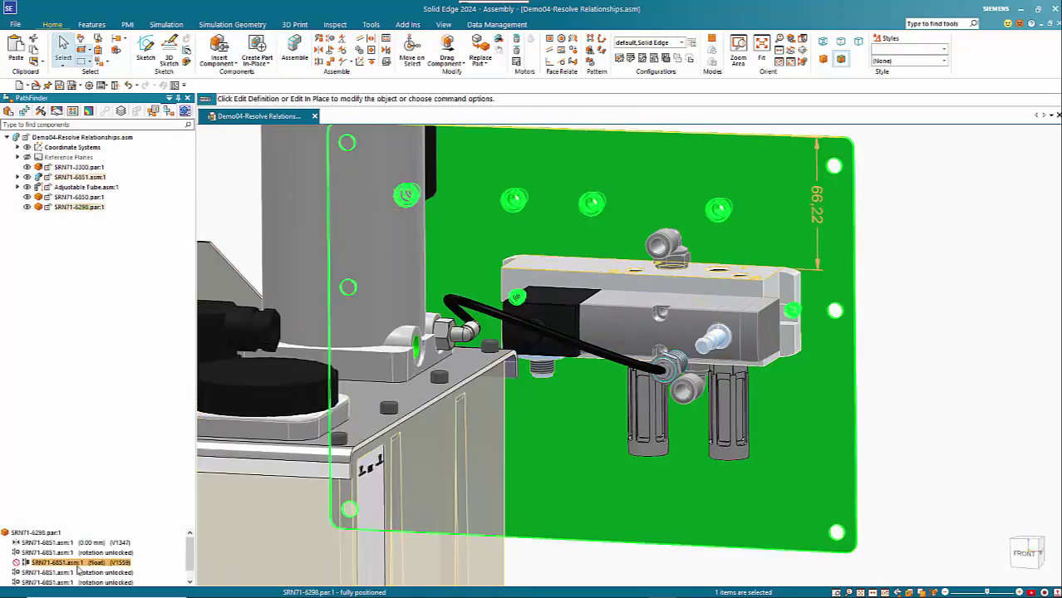